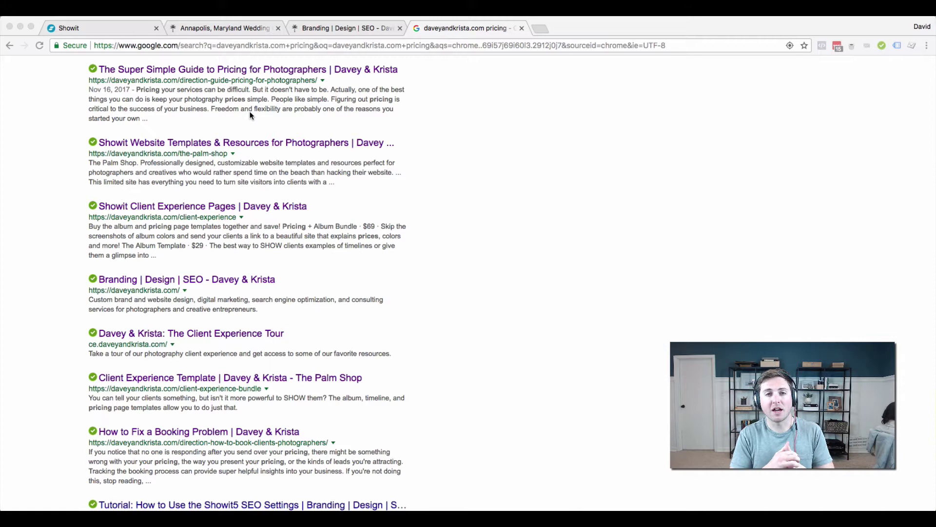
- Leave Google Search and return to the Showit editor showing the wedding site's Home page
{"action": "left_click", "coordinate": [251, 115]}
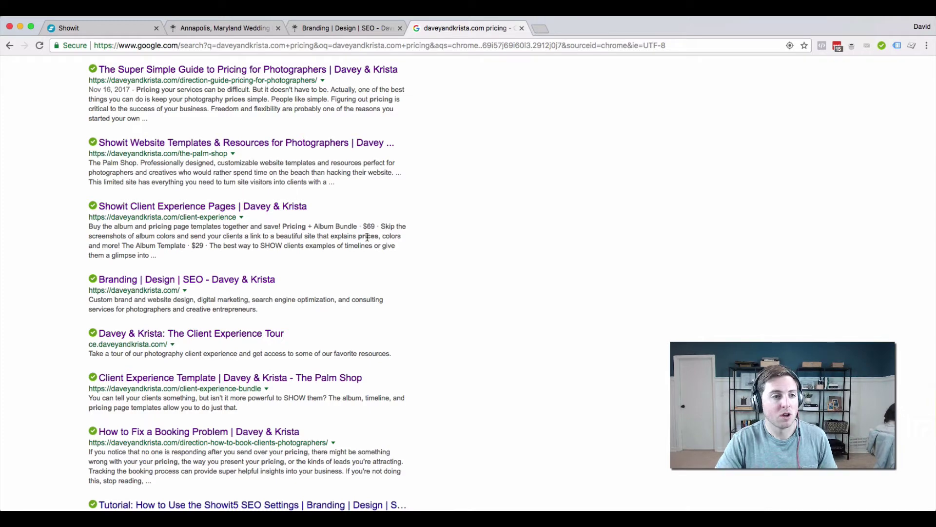
{"action": "left_click", "coordinate": [101, 28]}
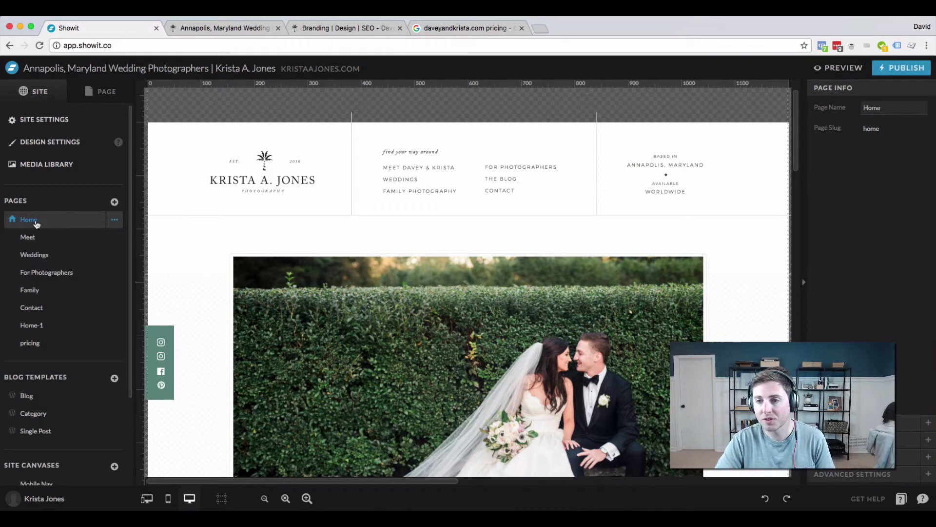
- Expand the Home page's SEO Settings and compare them with the Google pricing result's description snippet
{"action": "left_click", "coordinate": [35, 224]}
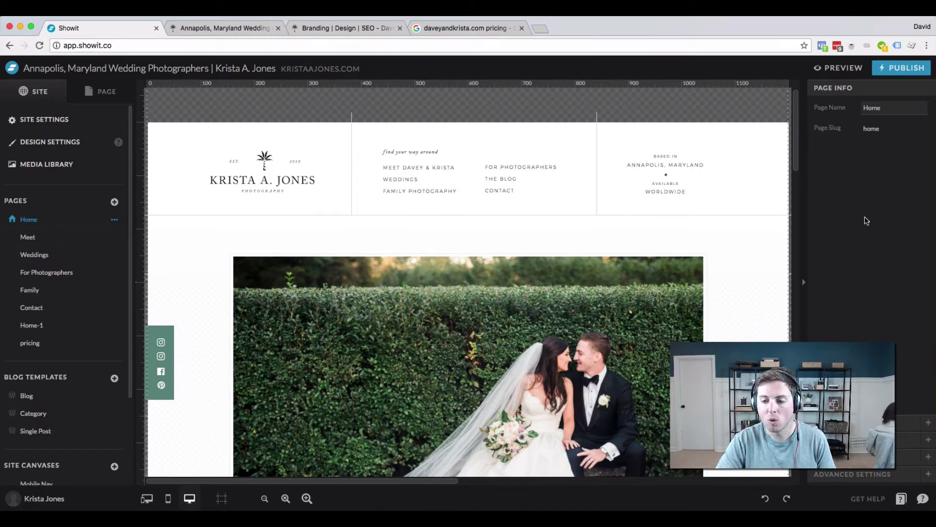
{"action": "left_click", "coordinate": [907, 456]}
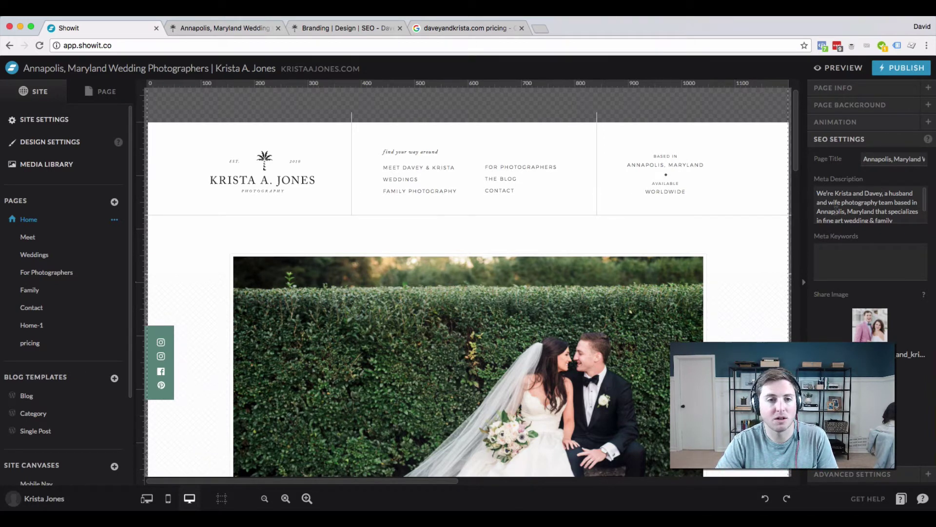
{"action": "left_click", "coordinate": [459, 29]}
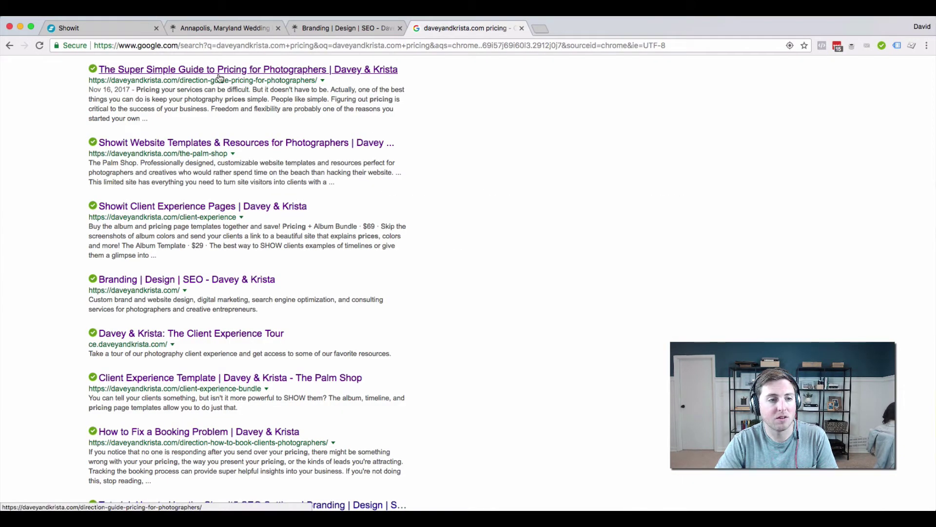
{"action": "left_click_drag", "start_coordinate": [136, 91], "coordinate": [161, 119]}
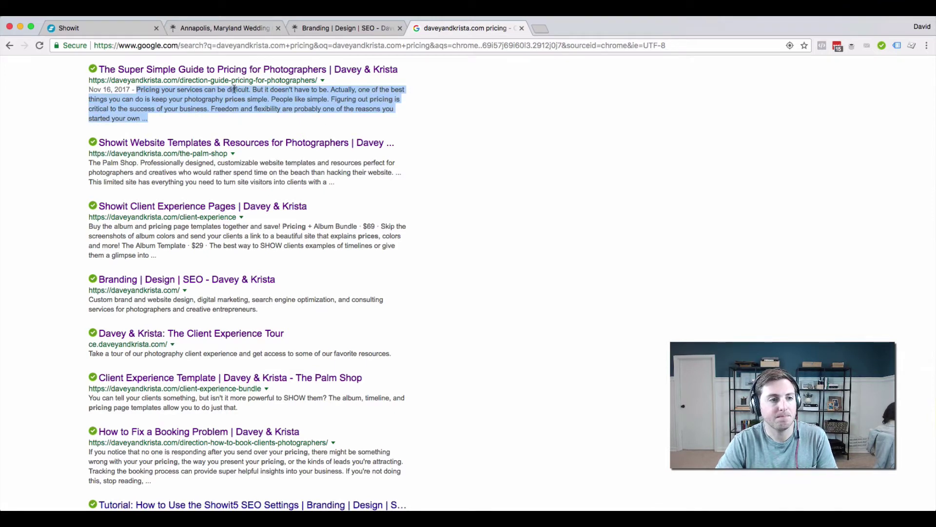
{"action": "left_click", "coordinate": [101, 28]}
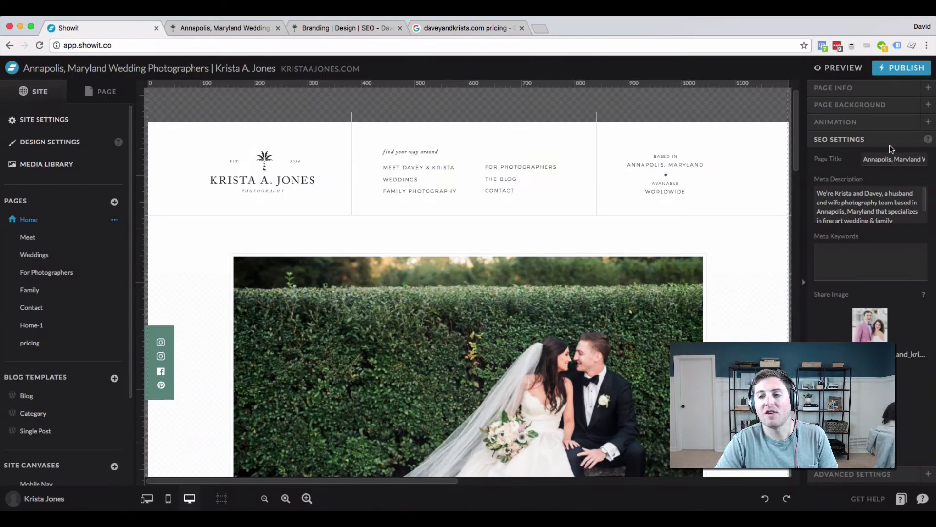
{"action": "left_click", "coordinate": [881, 161]}
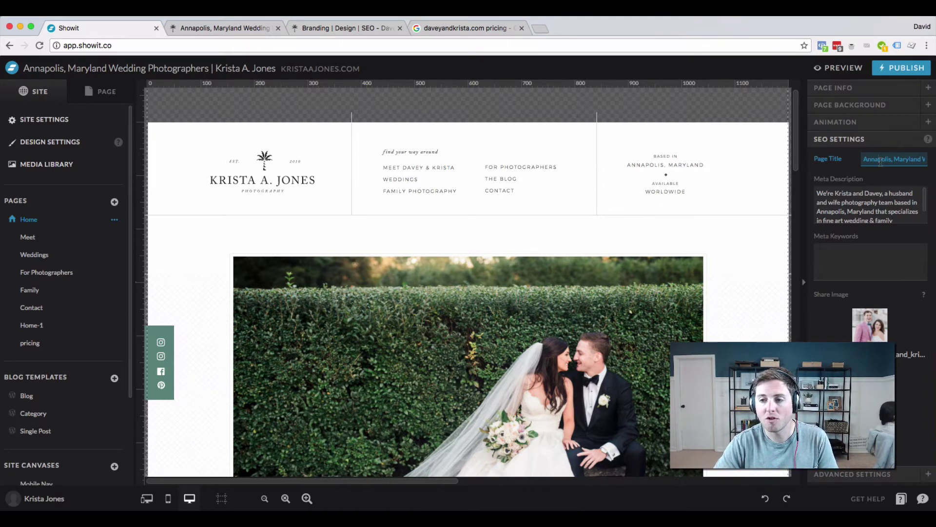
{"action": "key", "text": "Right"}
{"action": "key", "text": "Right"}
{"action": "key", "text": "Right"}
{"action": "key", "text": "Right"}
{"action": "key", "text": "Right"}
{"action": "key", "text": "Right"}
{"action": "key", "text": "Right"}
{"action": "key", "text": "Right"}
{"action": "key", "text": "Right"}
{"action": "key", "text": "Right"}
{"action": "key", "text": "Right"}
{"action": "key", "text": "Right"}
{"action": "key", "text": "Right"}
{"action": "key", "text": "Right"}
{"action": "key", "text": "Right"}
{"action": "key", "text": "Right"}
{"action": "key", "text": "Right"}
{"action": "key", "text": "Right"}
{"action": "key", "text": "Right"}
{"action": "key", "text": "Right"}
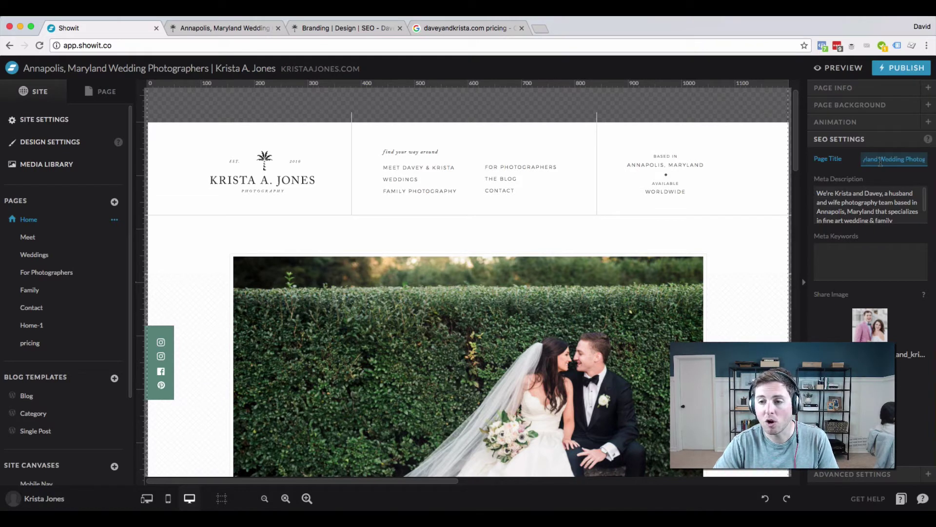
{"action": "key", "text": "Left"}
{"action": "key", "text": "Left"}
{"action": "key", "text": "Left"}
{"action": "key", "text": "Left"}
{"action": "key", "text": "Left"}
{"action": "key", "text": "Left"}
{"action": "key", "text": "Left"}
{"action": "key", "text": "Left"}
{"action": "key", "text": "Left"}
{"action": "key", "text": "Left"}
{"action": "key", "text": "Left"}
{"action": "key", "text": "Left"}
{"action": "key", "text": "Left"}
{"action": "key", "text": "Left"}
{"action": "key", "text": "Left"}
{"action": "key", "text": "Left"}
{"action": "key", "text": "Left"}
{"action": "key", "text": "Left"}
{"action": "key", "text": "Left"}
{"action": "key", "text": "Left"}
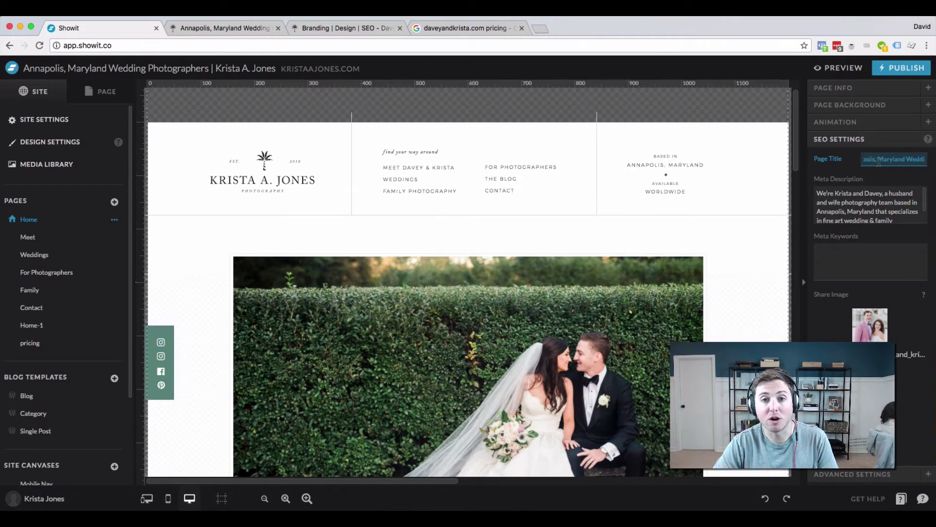
{"action": "key", "text": "Left"}
{"action": "key", "text": "Left"}
{"action": "key", "text": "Left"}
{"action": "key", "text": "Left"}
{"action": "key", "text": "Left"}
{"action": "key", "text": "Left"}
{"action": "key", "text": "Left"}
{"action": "key", "text": "Left"}
{"action": "key", "text": "Left"}
{"action": "key", "text": "Left"}
{"action": "key", "text": "Left"}
{"action": "key", "text": "Left"}
{"action": "key", "text": "Left"}
{"action": "key", "text": "Left"}
{"action": "key", "text": "Left"}
{"action": "key", "text": "Left"}
{"action": "key", "text": "Left"}
{"action": "key", "text": "Left"}
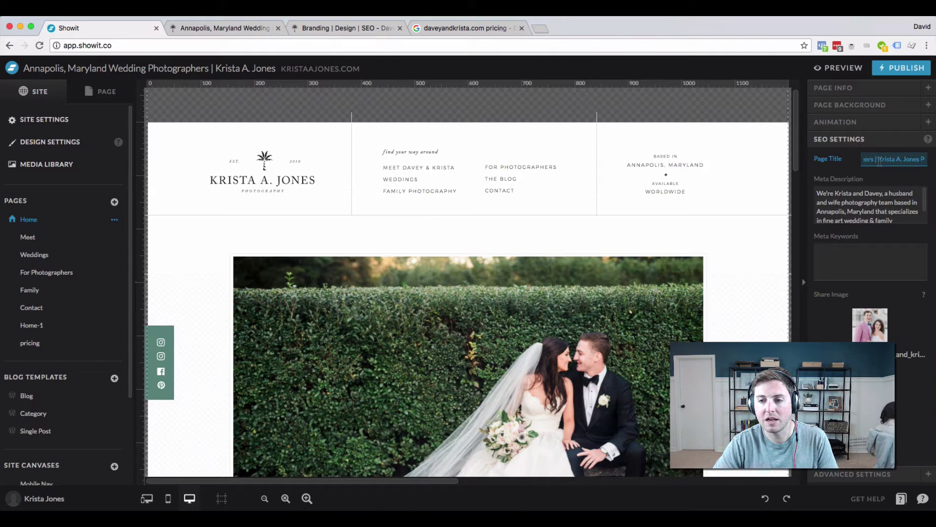
{"action": "key", "text": "Right"}
{"action": "key", "text": "Right"}
{"action": "key", "text": "Right"}
{"action": "key", "text": "Right"}
{"action": "key", "text": "Right"}
{"action": "key", "text": "Right"}
{"action": "key", "text": "Right"}
{"action": "key", "text": "Right"}
{"action": "key", "text": "Right"}
{"action": "key", "text": "Right"}
{"action": "key", "text": "Right"}
{"action": "key", "text": "Right"}
{"action": "key", "text": "Right"}
{"action": "key", "text": "Right"}
{"action": "key", "text": "Right"}
{"action": "key", "text": "Right"}
{"action": "key", "text": "Right"}
{"action": "key", "text": "Right"}
{"action": "key", "text": "Right"}
{"action": "key", "text": "Right"}
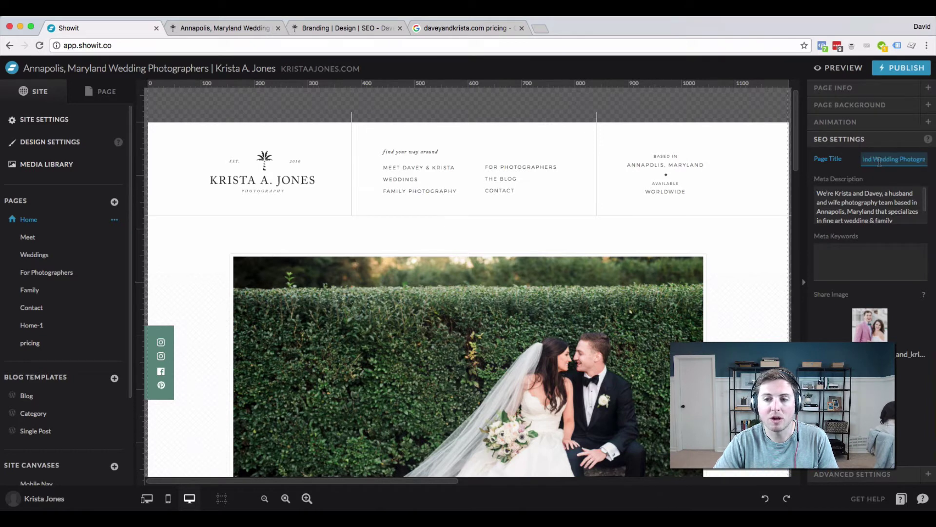
{"action": "key", "text": "Left"}
{"action": "key", "text": "Left"}
{"action": "key", "text": "Left"}
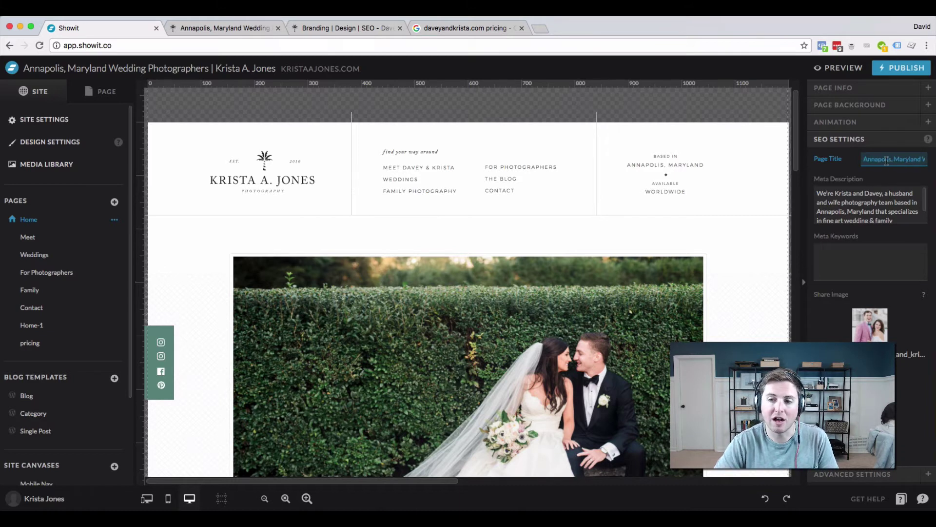
{"action": "left_click_drag", "start_coordinate": [869, 160], "coordinate": [898, 154]}
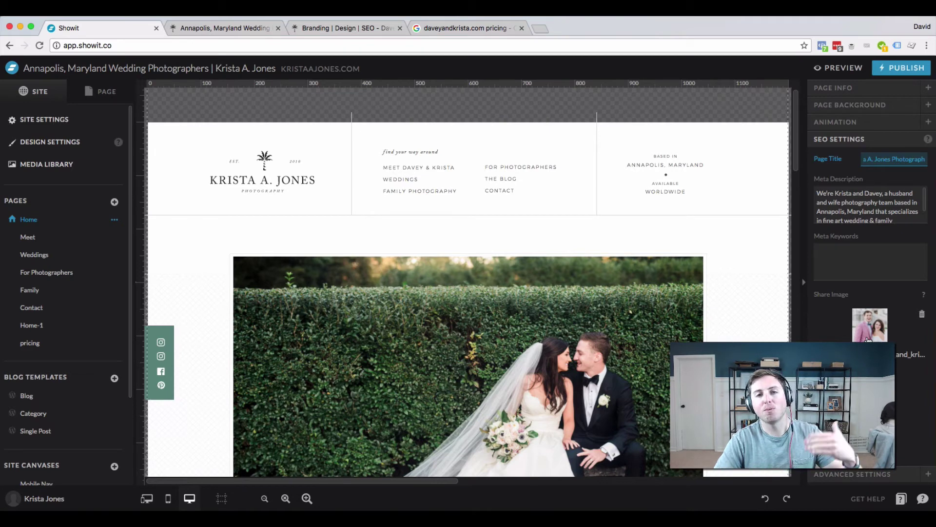
{"action": "mouse_move", "coordinate": [718, 247]}
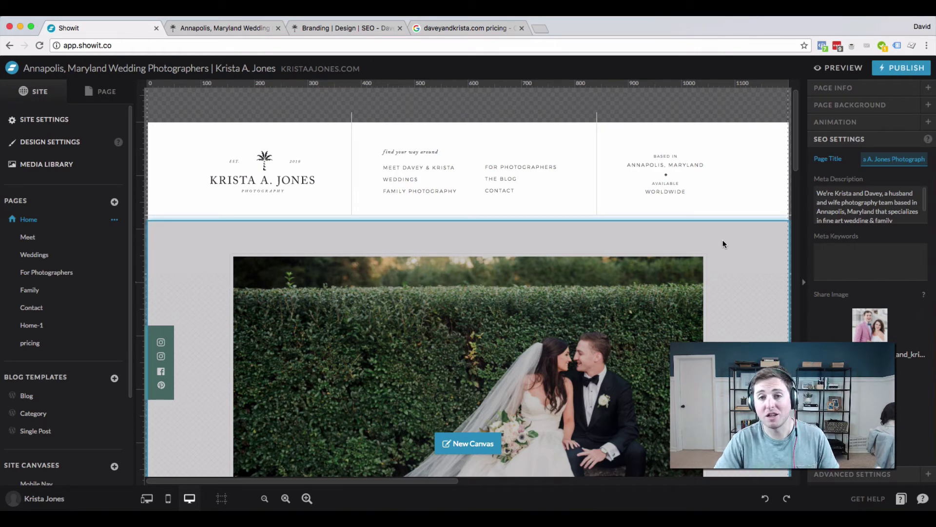
{"action": "mouse_move", "coordinate": [745, 157]}
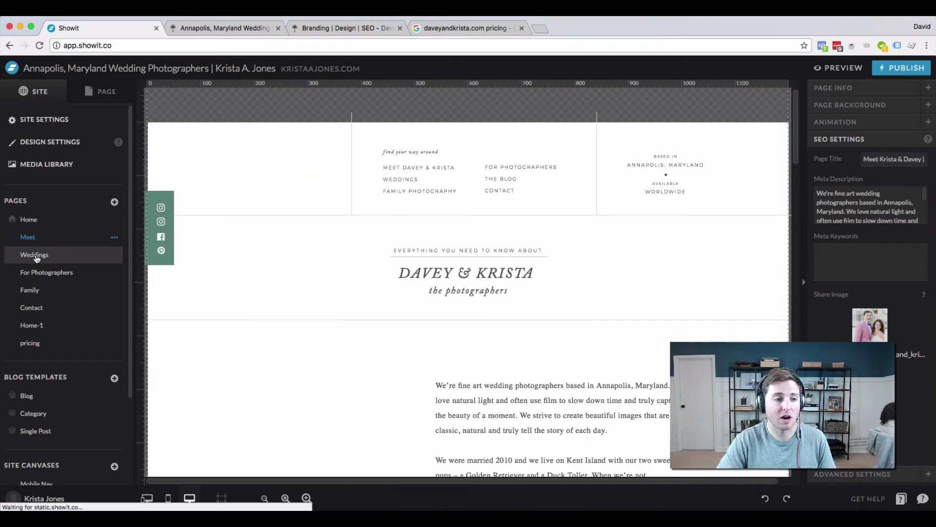
{"action": "left_click", "coordinate": [30, 220]}
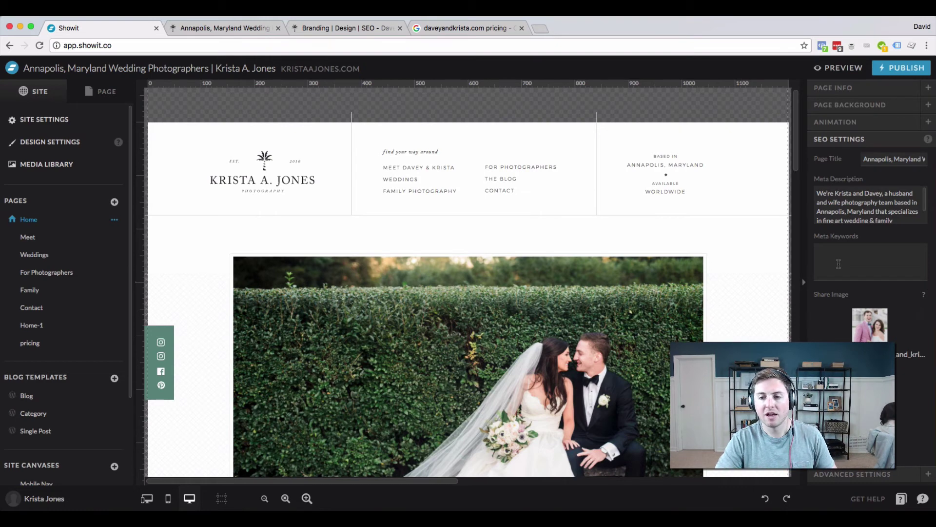
{"action": "left_click", "coordinate": [851, 272]}
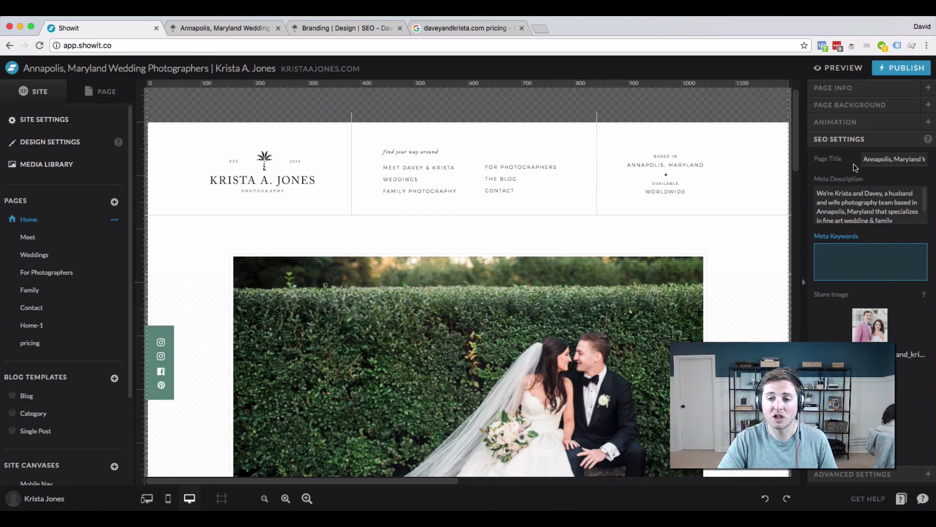
{"action": "left_click", "coordinate": [870, 161]}
{"action": "left_click", "coordinate": [864, 206]}
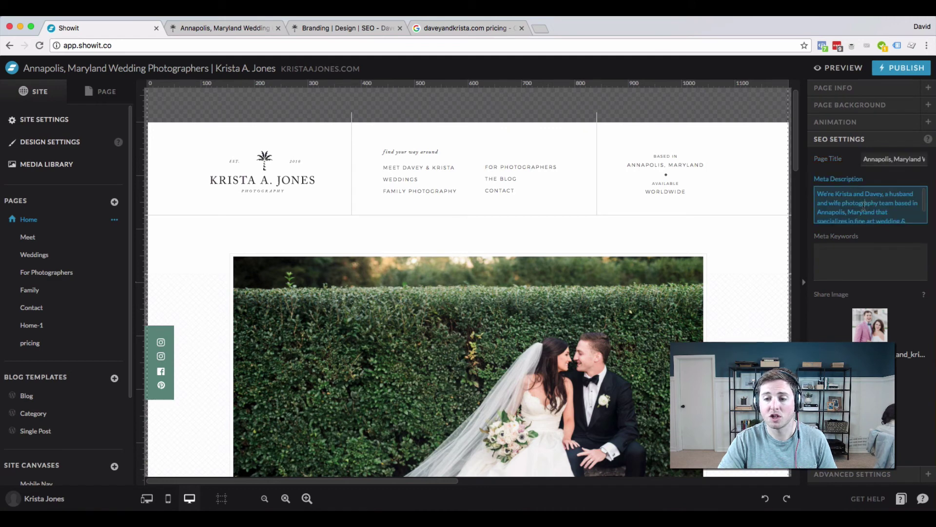
{"action": "left_click", "coordinate": [900, 157]}
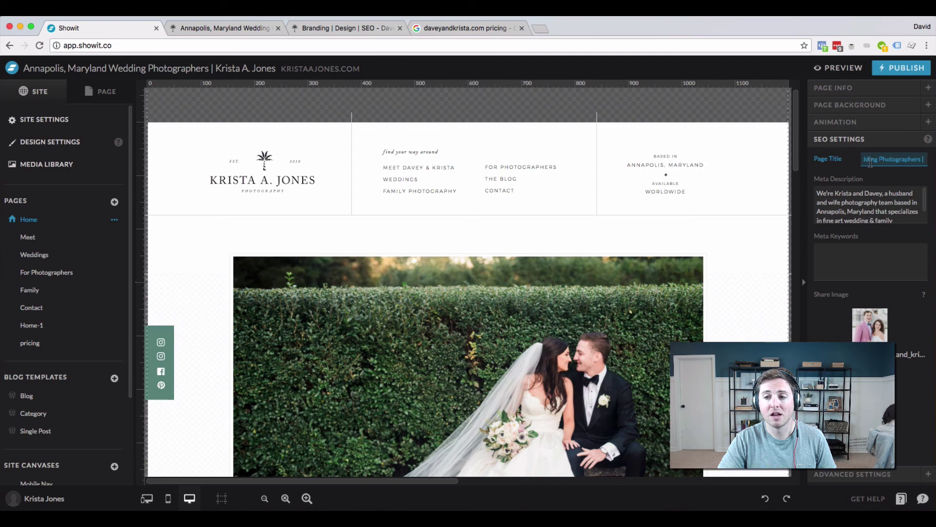
{"action": "key", "text": "Left"}
{"action": "key", "text": "Left"}
{"action": "key", "text": "Left"}
{"action": "key", "text": "Left"}
{"action": "key", "text": "Left"}
{"action": "key", "text": "Left"}
{"action": "key", "text": "Left"}
{"action": "key", "text": "Left"}
{"action": "key", "text": "Left"}
{"action": "key", "text": "Left"}
{"action": "key", "text": "Left"}
{"action": "key", "text": "Left"}
{"action": "key", "text": "Left"}
{"action": "key", "text": "Left"}
{"action": "key", "text": "Left"}
{"action": "key", "text": "Left"}
{"action": "key", "text": "Left"}
{"action": "key", "text": "Left"}
{"action": "key", "text": "Left"}
{"action": "key", "text": "Left"}
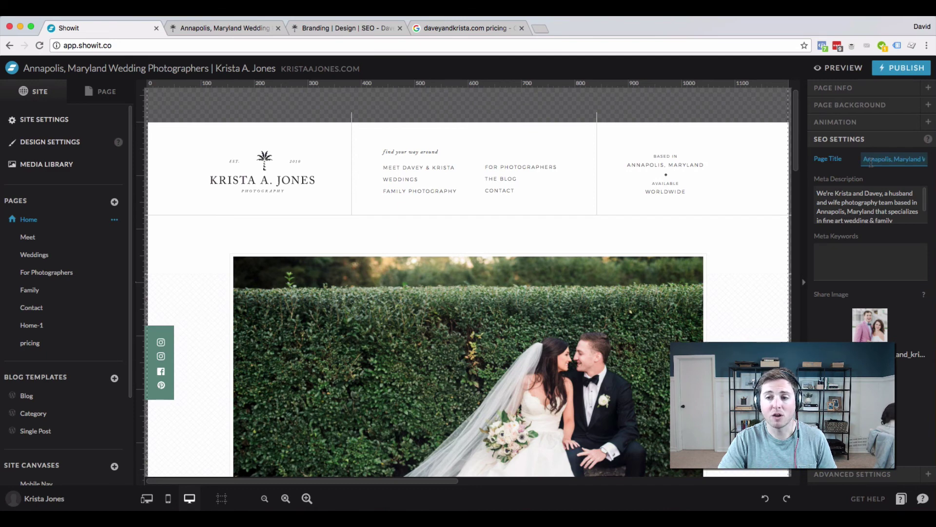
{"action": "key", "text": "Right"}
{"action": "key", "text": "Right"}
{"action": "key", "text": "Right"}
{"action": "key", "text": "Right"}
{"action": "key", "text": "Right"}
{"action": "key", "text": "Right"}
{"action": "key", "text": "Right"}
{"action": "key", "text": "Right"}
{"action": "key", "text": "Right"}
{"action": "key", "text": "Right"}
{"action": "key", "text": "Right"}
{"action": "key", "text": "Right"}
{"action": "key", "text": "Right"}
{"action": "key", "text": "Right"}
{"action": "key", "text": "Right"}
{"action": "key", "text": "Right"}
{"action": "key", "text": "Right"}
{"action": "key", "text": "Right"}
{"action": "key", "text": "Right"}
{"action": "key", "text": "Right"}
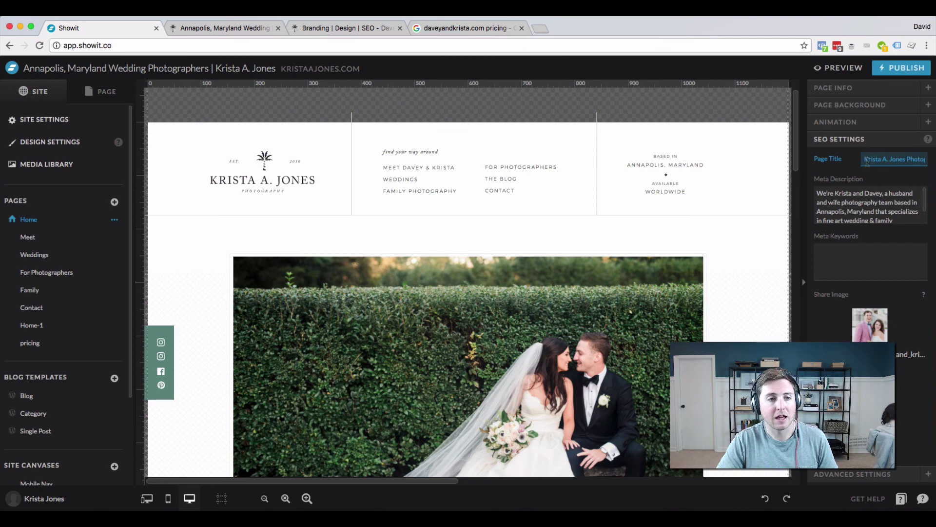
{"action": "mouse_move", "coordinate": [443, 144]}
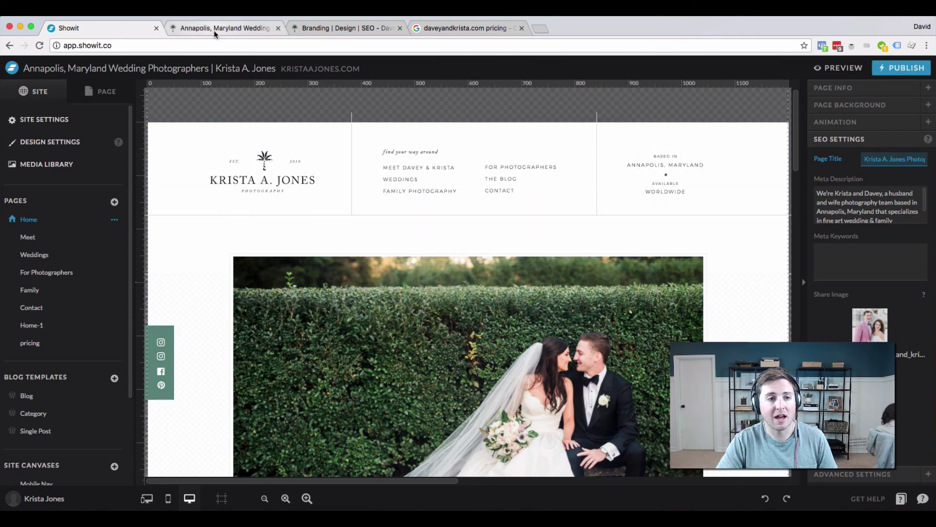